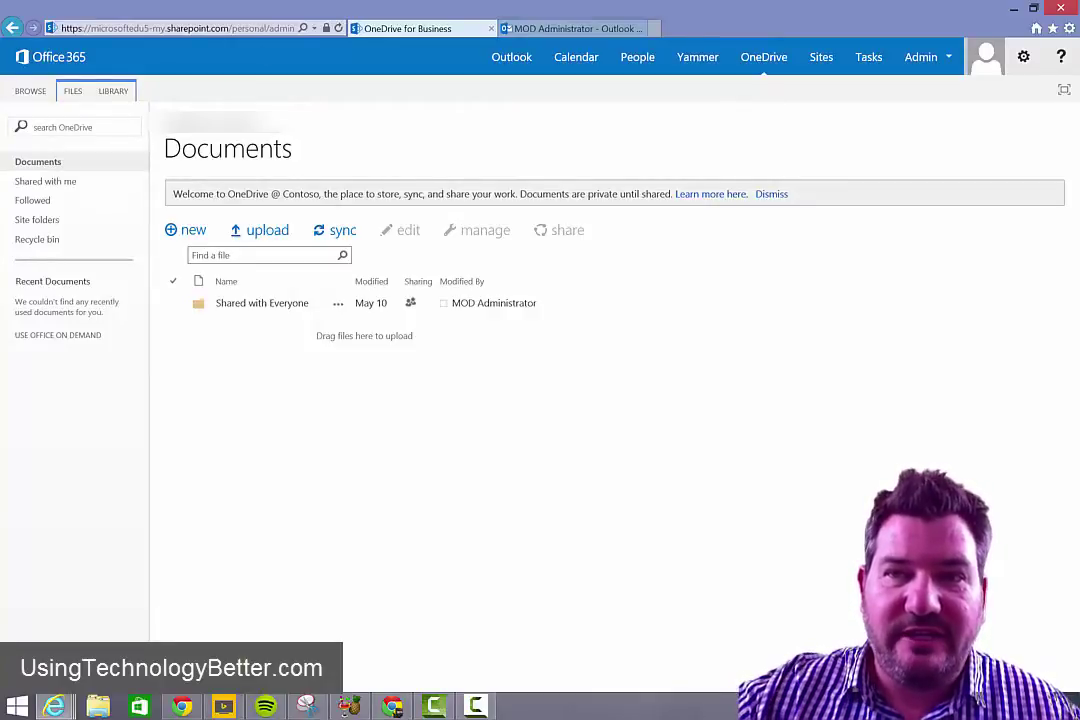
Step: Open the OneNote Class Notebook Creator from the OneDrive site contents and start creating a class notebook
left_click(1023, 57)
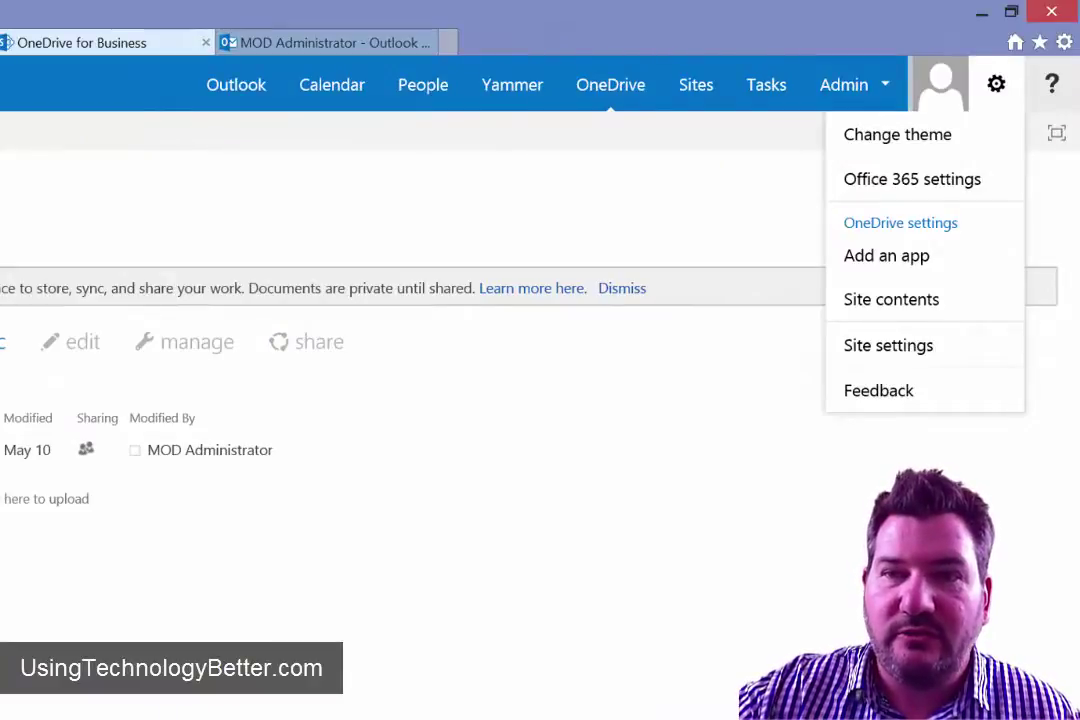
left_click(891, 299)
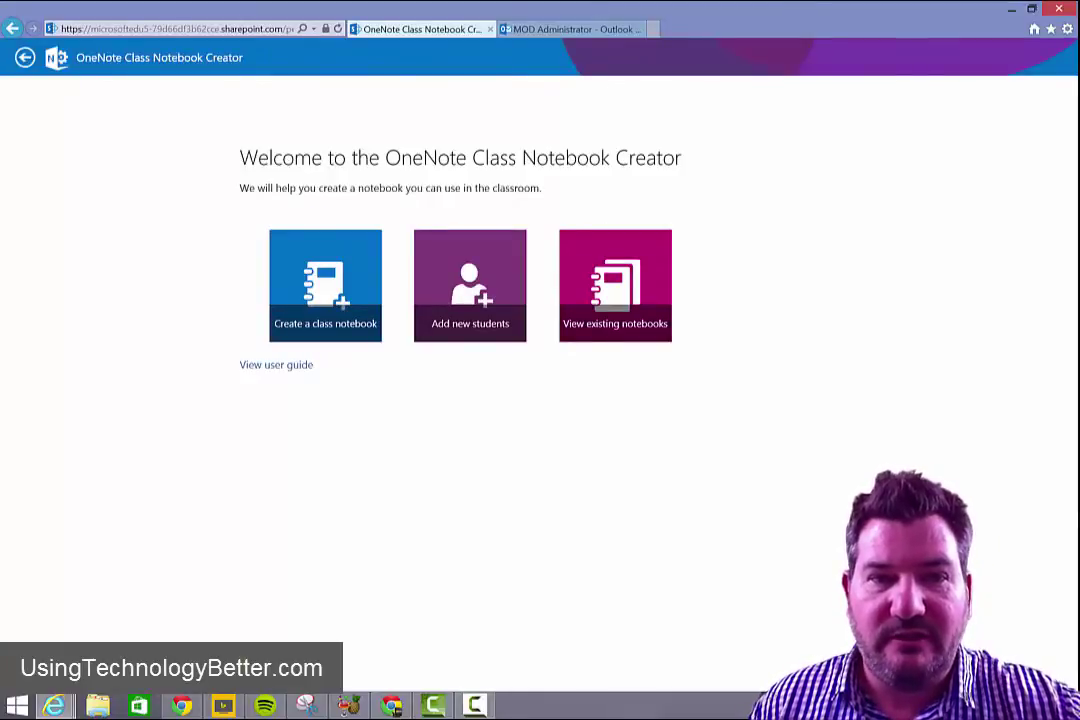
left_click(325, 285)
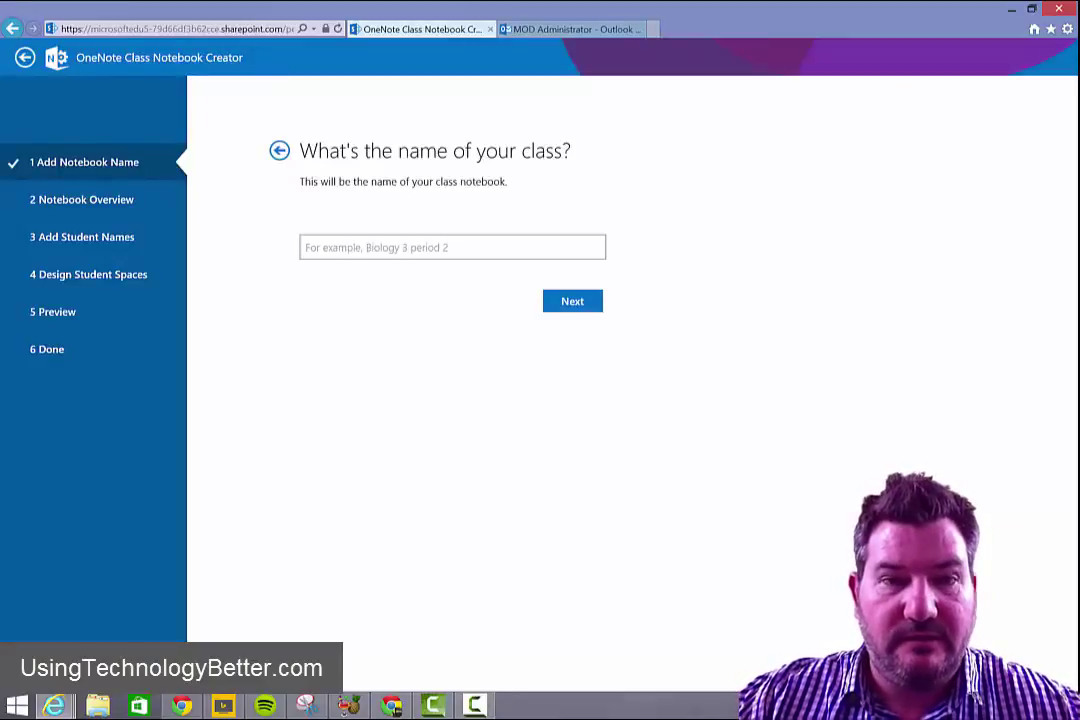
Step: Name the class notebook "Demo class" and accept its default section groups
type("Demo class")
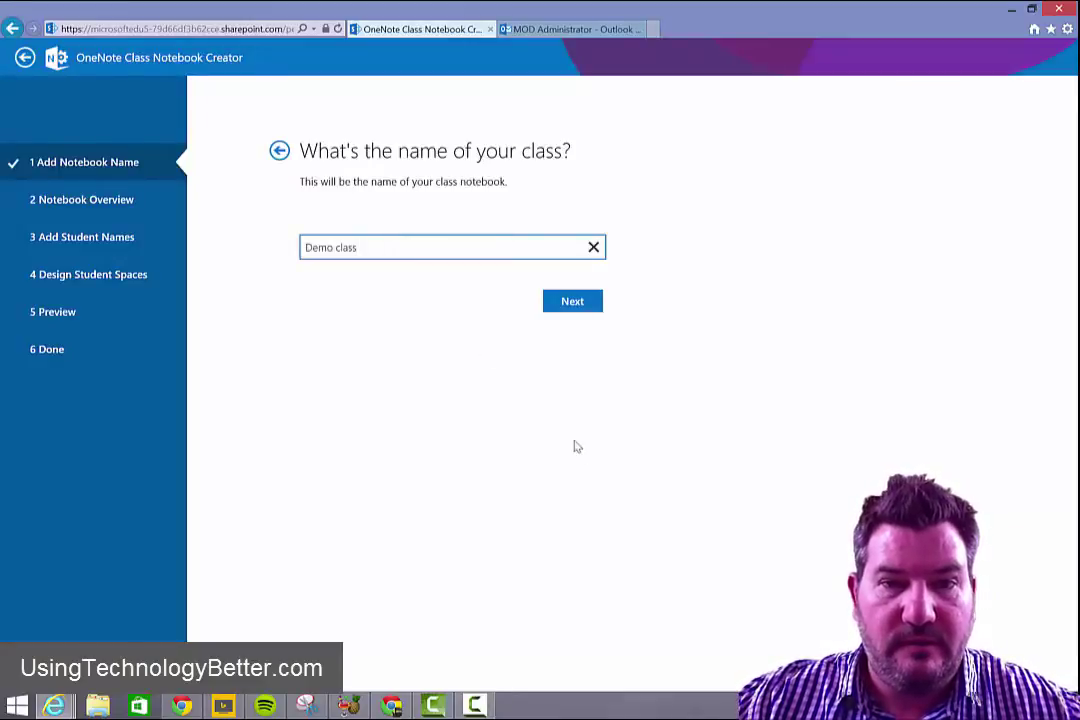
left_click(570, 303)
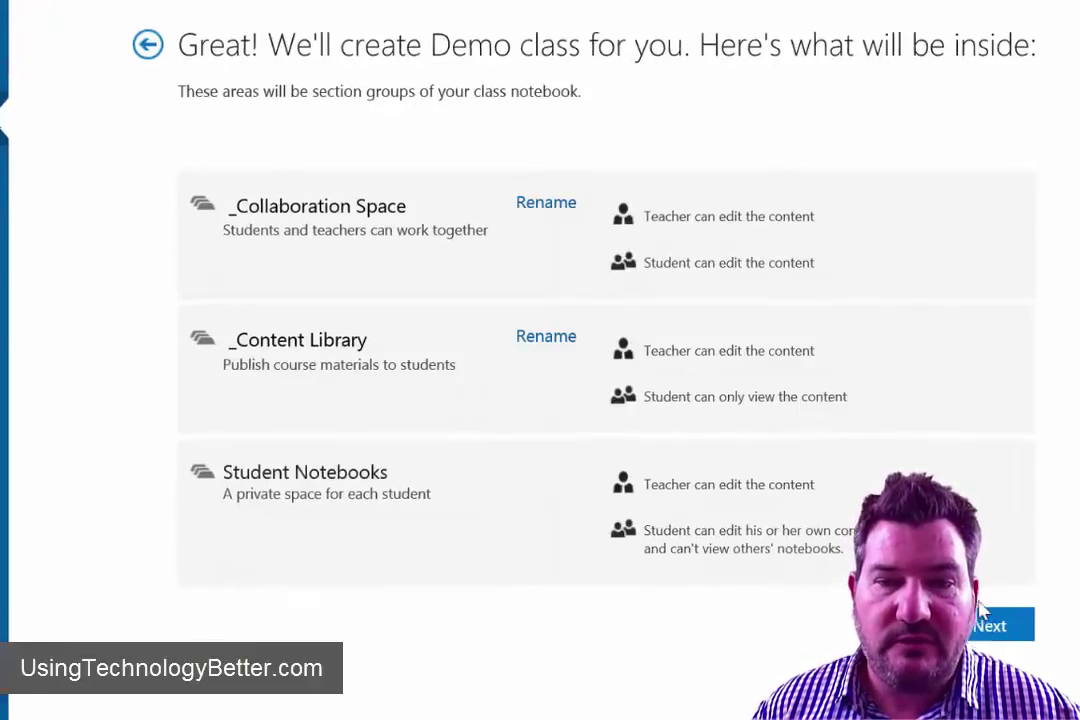
left_click(988, 624)
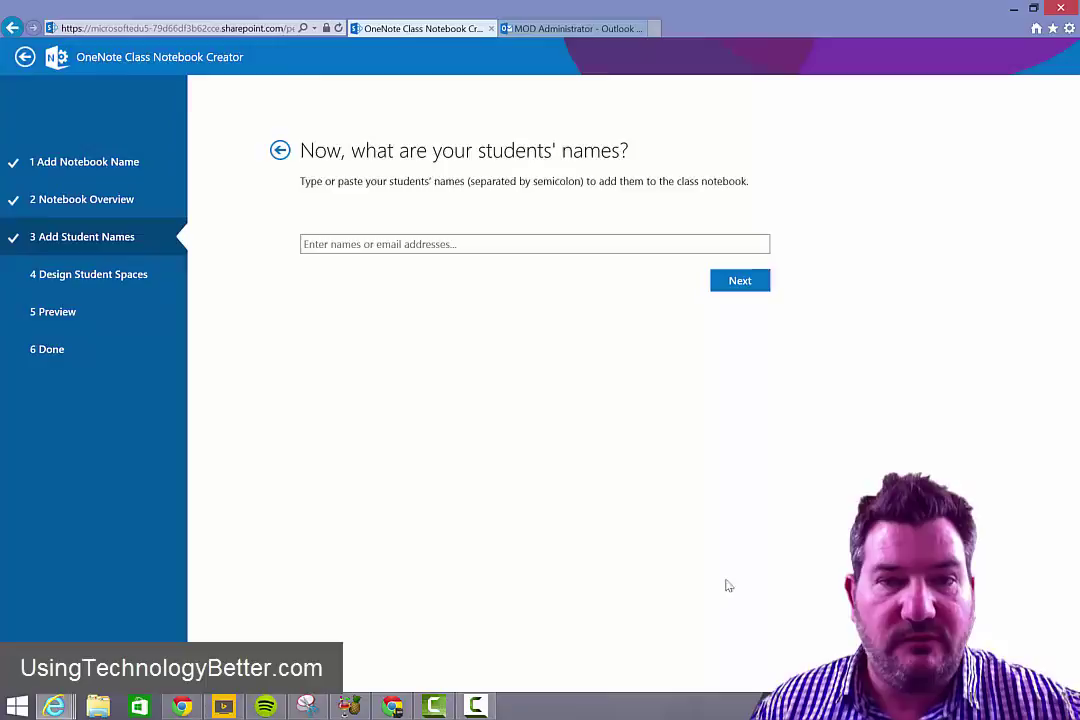
Step: Add two students from the directory suggestions by entering their first names, and continue to designing the student spaces
left_click(503, 249)
type("ale")
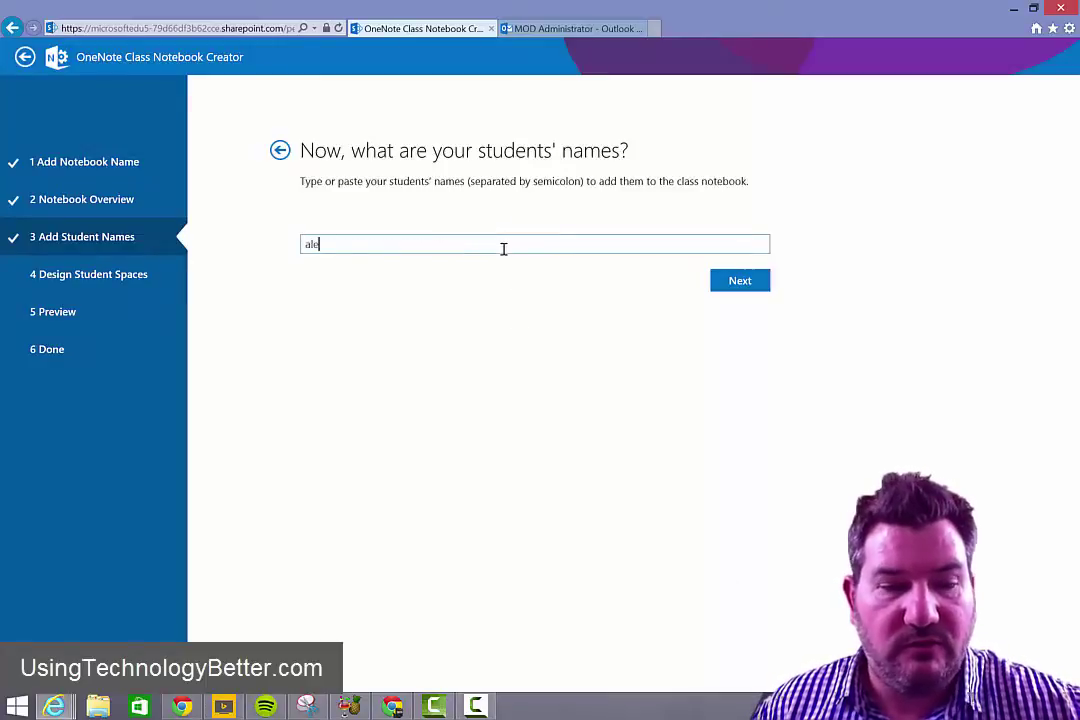
type("x")
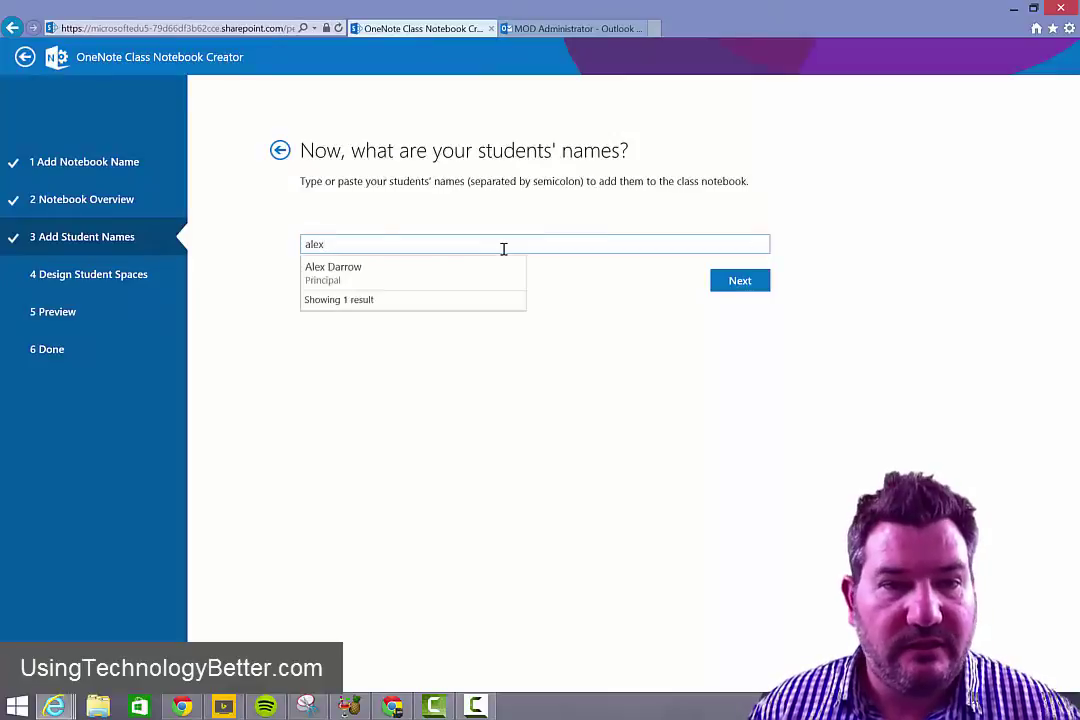
left_click(476, 277)
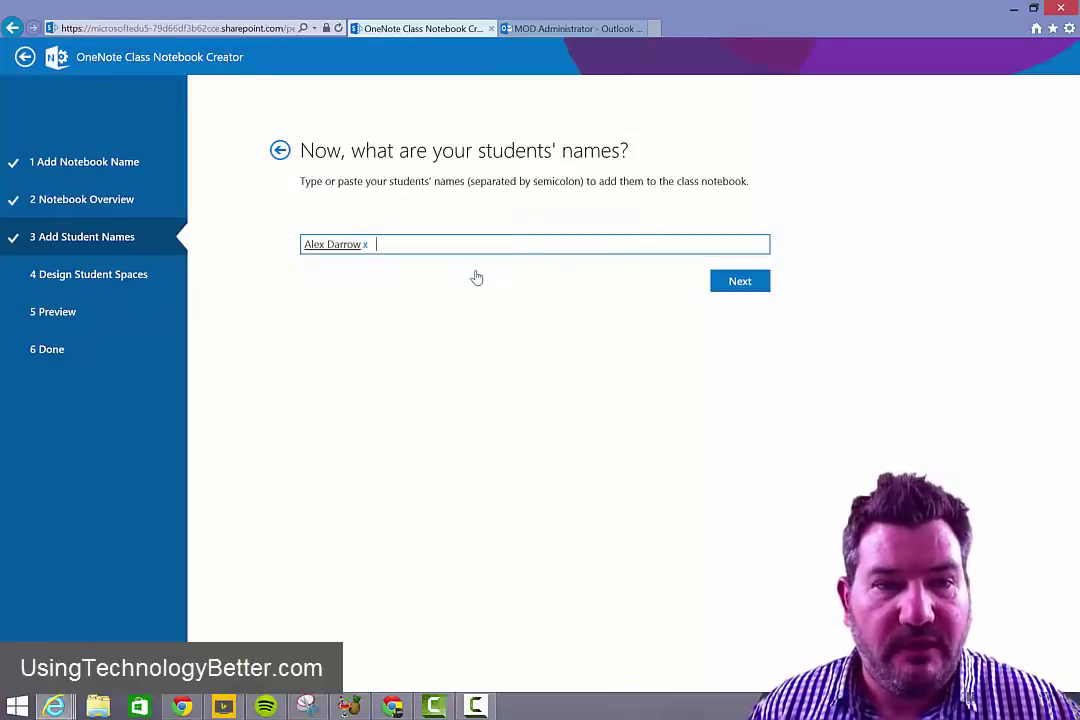
type("ann")
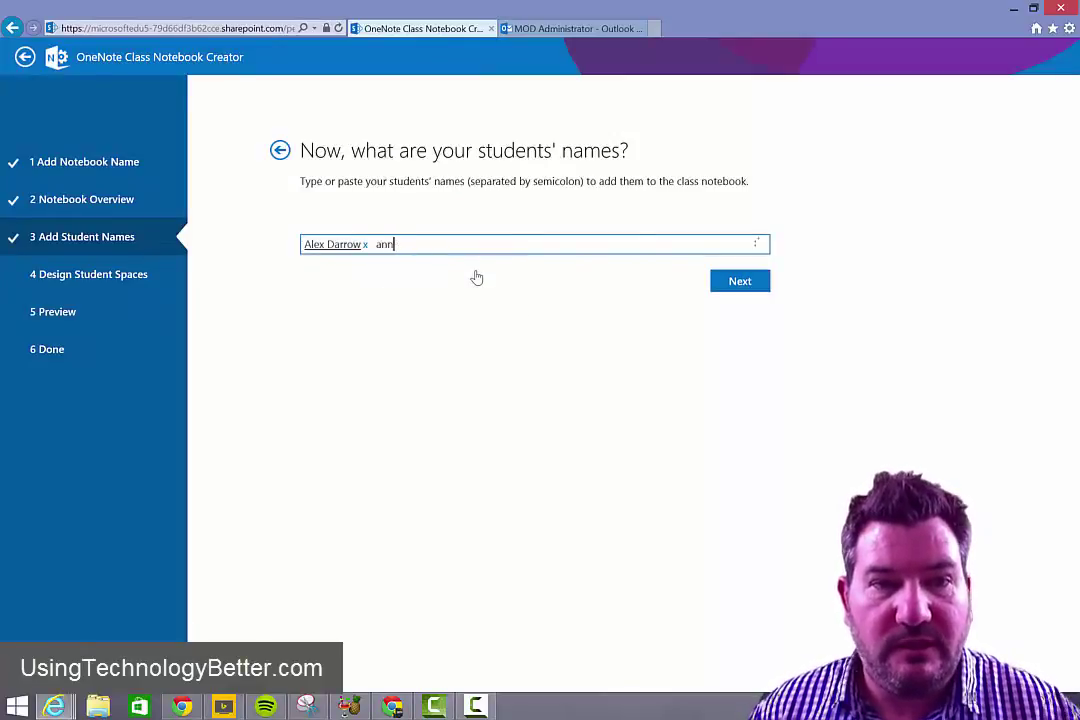
left_click(476, 277)
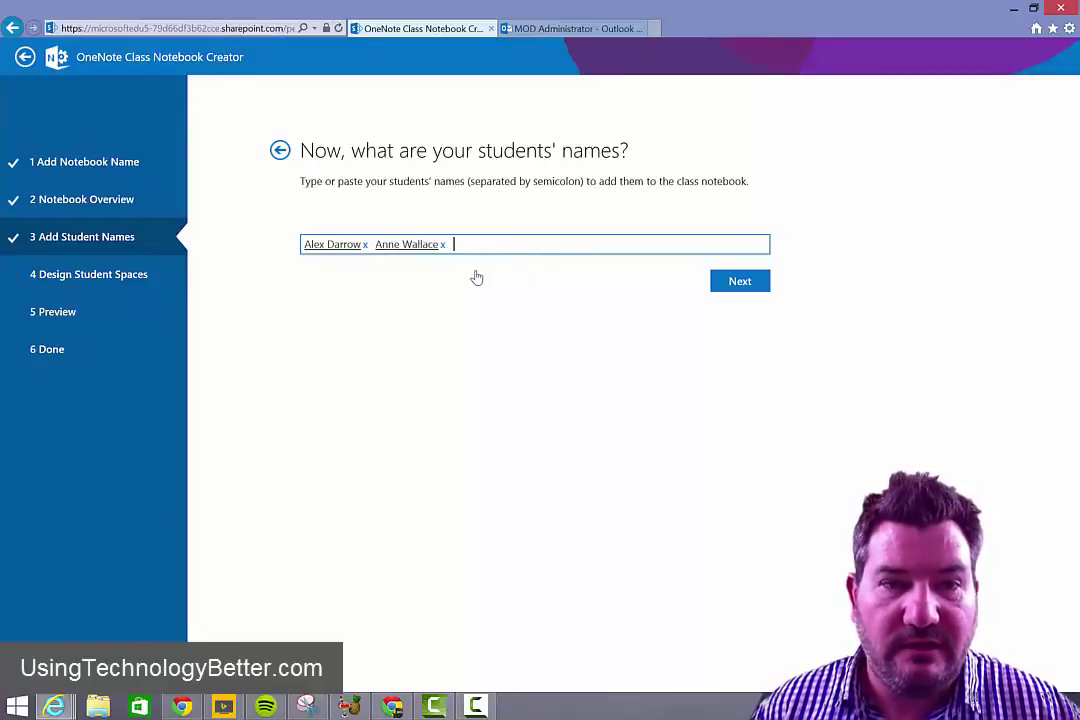
left_click(719, 285)
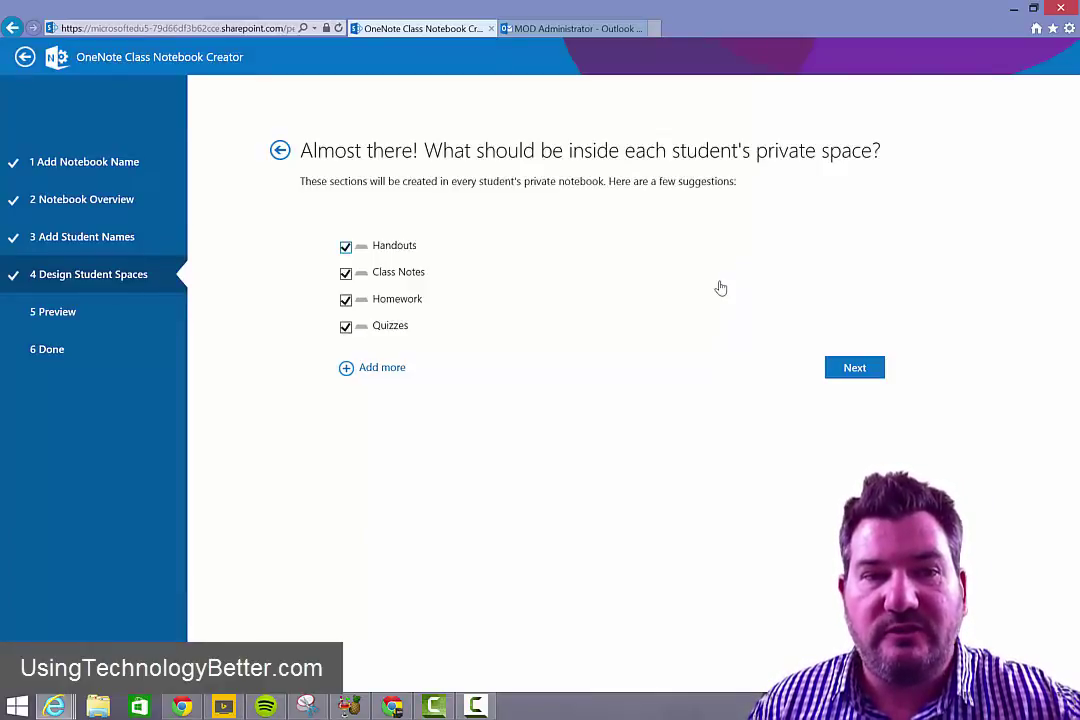
Step: Exclude the Handouts and Class Notes sections from each student's private space
key("space")
key("Tab")
key("space")
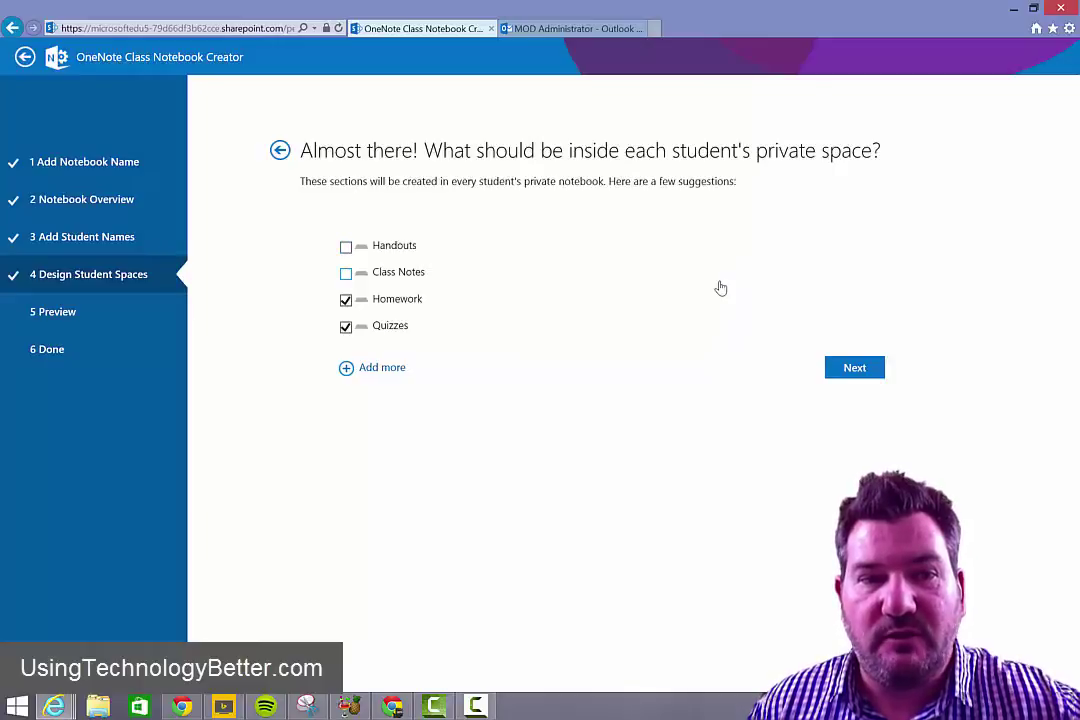
Step: Try to add an extra section with an empty name to each student's private space
key("Return")
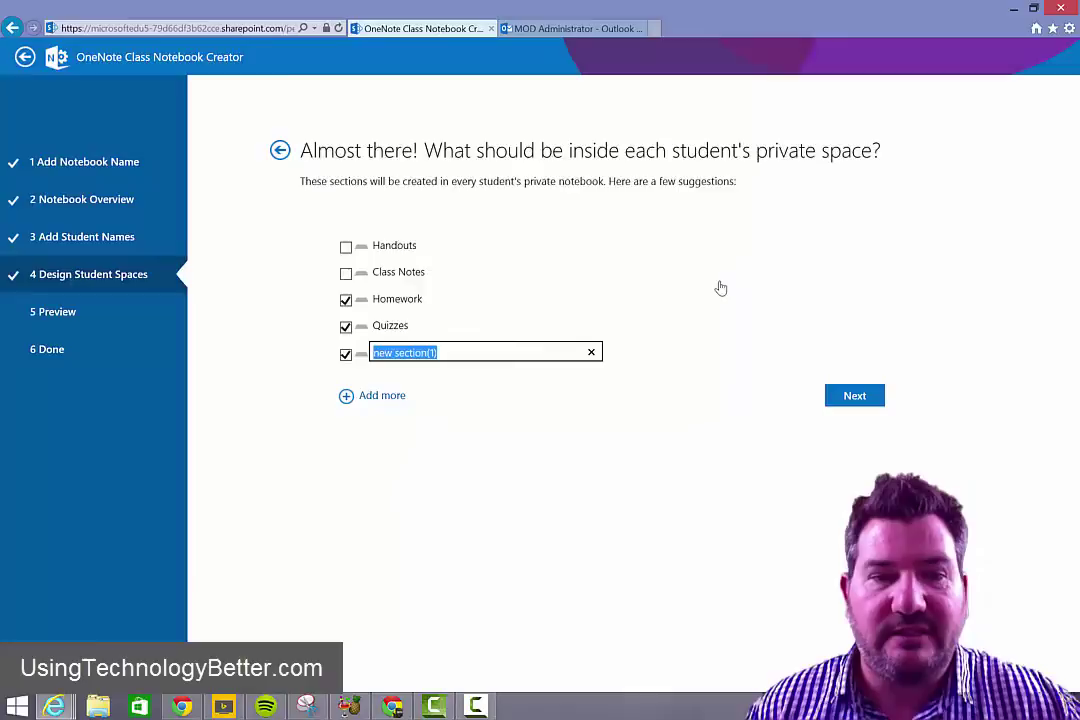
key("End")
key("BackSpace")
key("BackSpace")
key("BackSpace")
key("BackSpace")
key("BackSpace")
key("BackSpace")
key("BackSpace")
key("BackSpace")
key("BackSpace")
key("BackSpace")
key("BackSpace")
key("BackSpace")
key("BackSpace")
key("BackSpace")
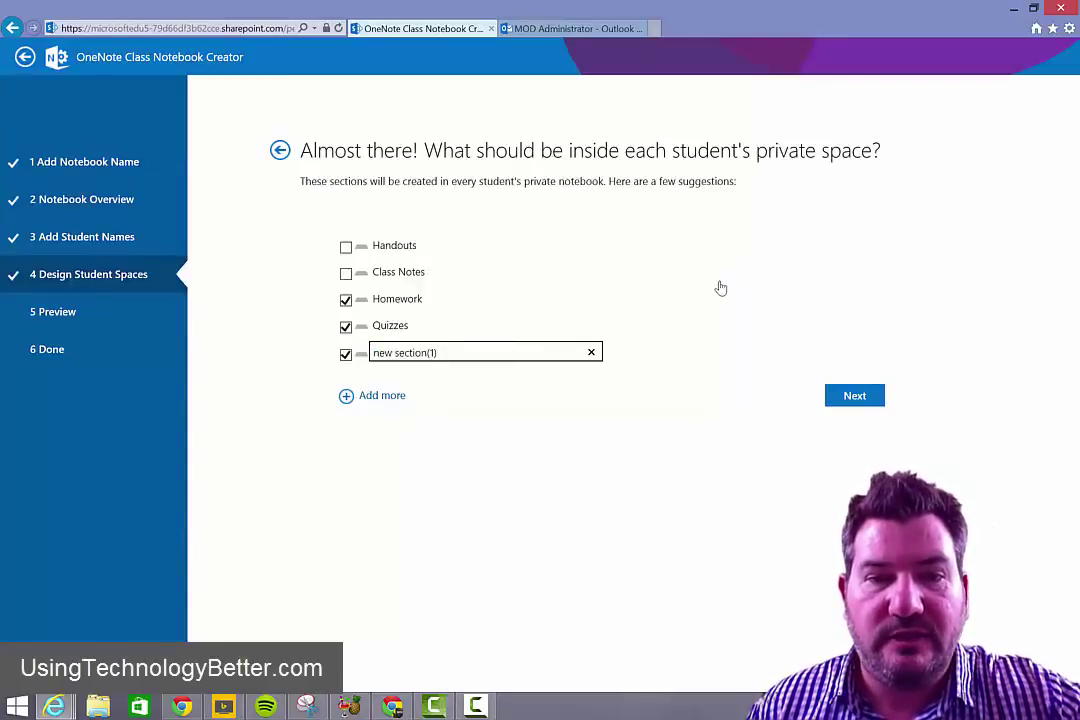
key("Return")
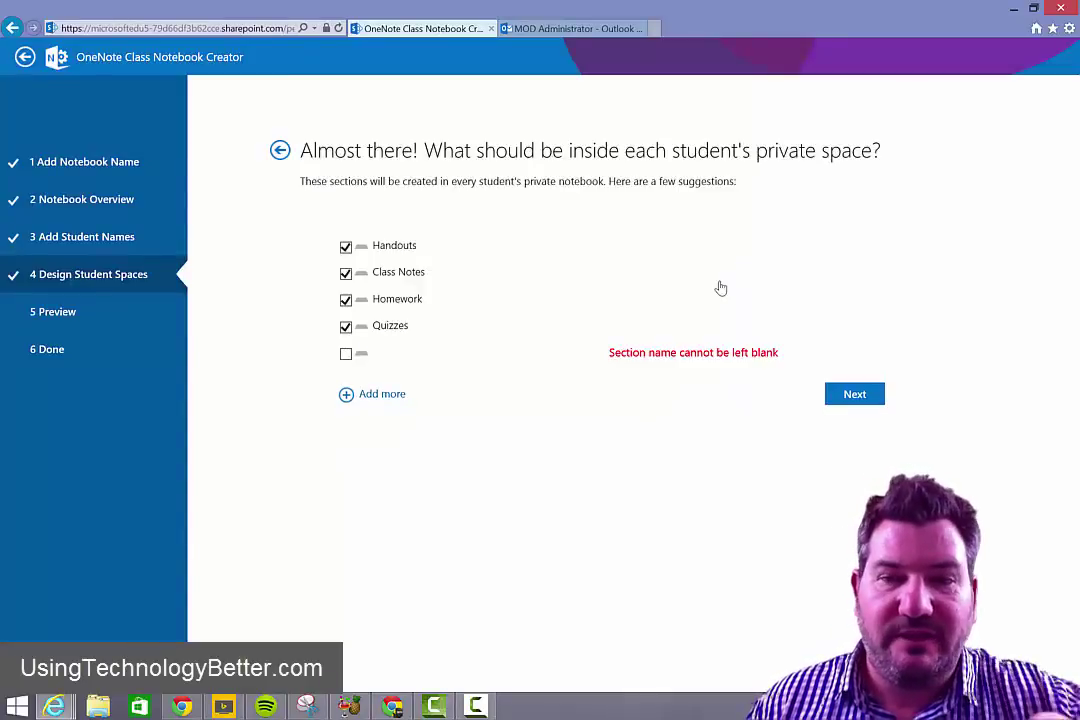
Step: Finish creating the Demo class notebook and select the entire link for sharing it with students
key("Return")
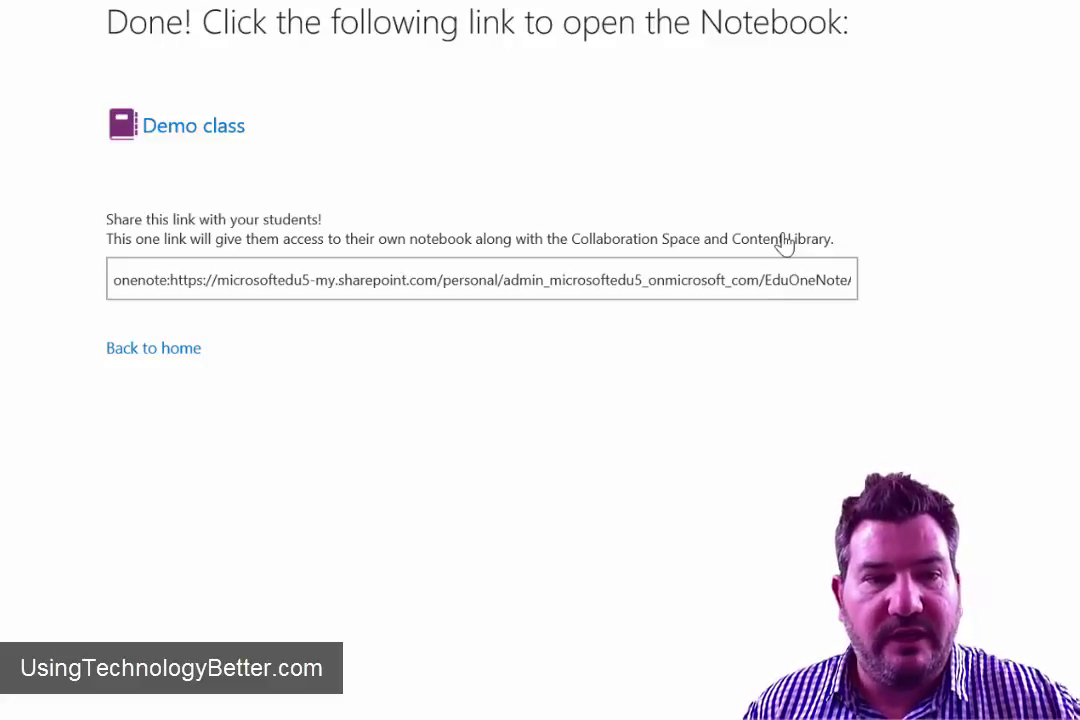
left_click(166, 280)
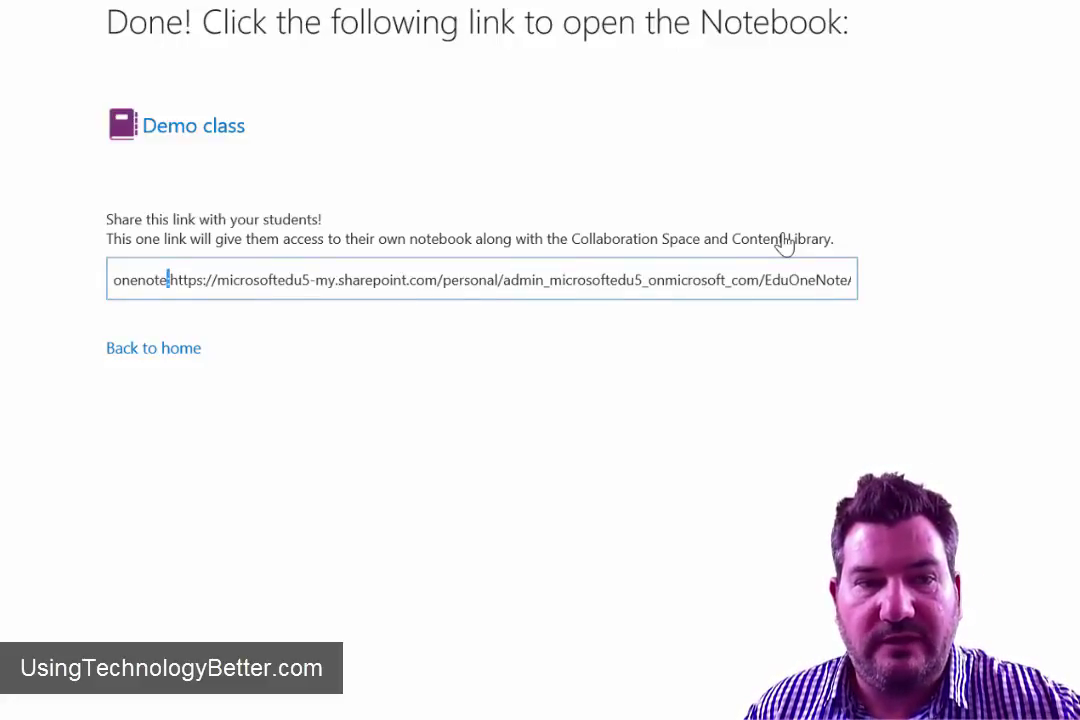
double_click(140, 280)
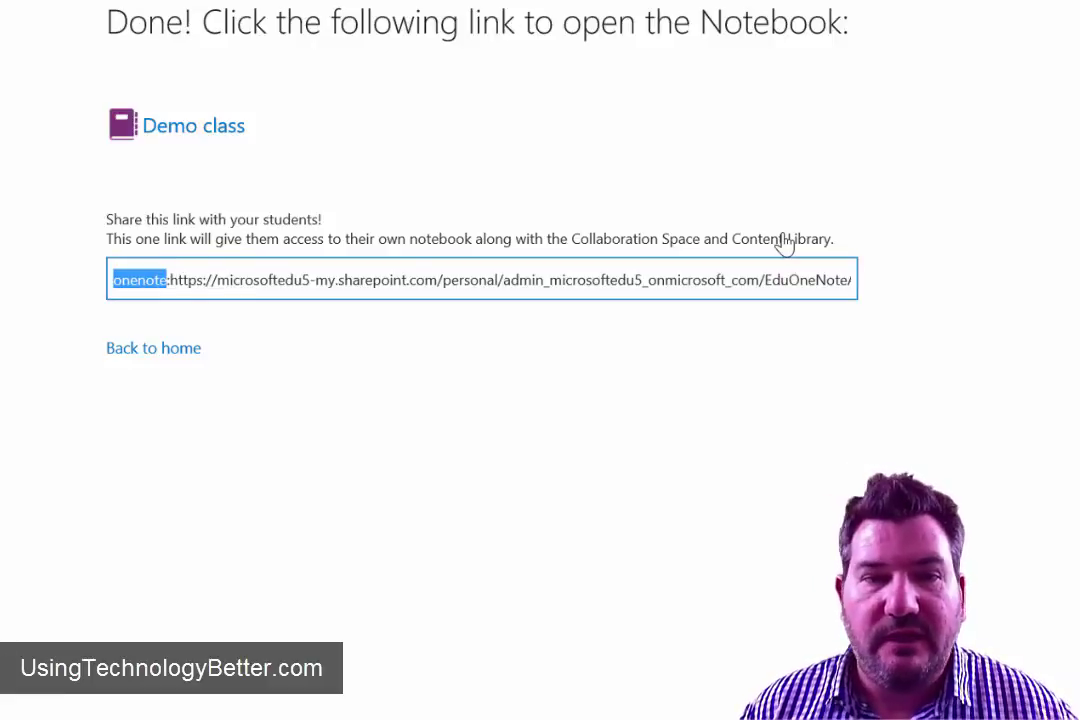
key("ctrl+a")
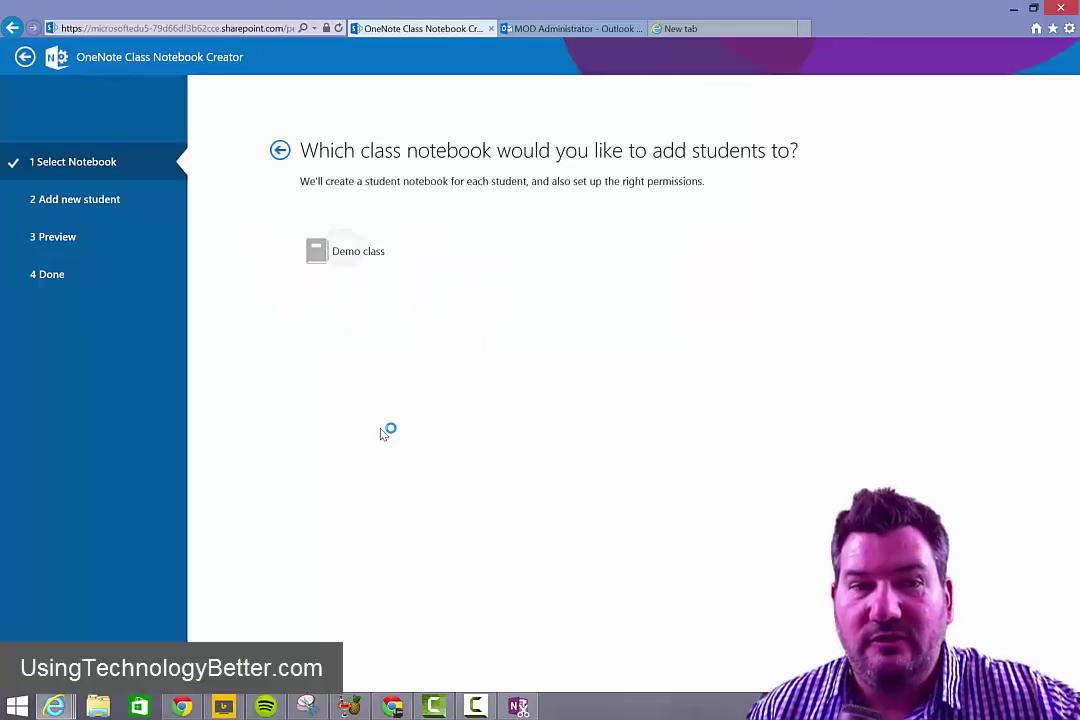
Step: Choose Demo class as the notebook for adding new students, and view the list of existing notebooks
left_click(350, 251)
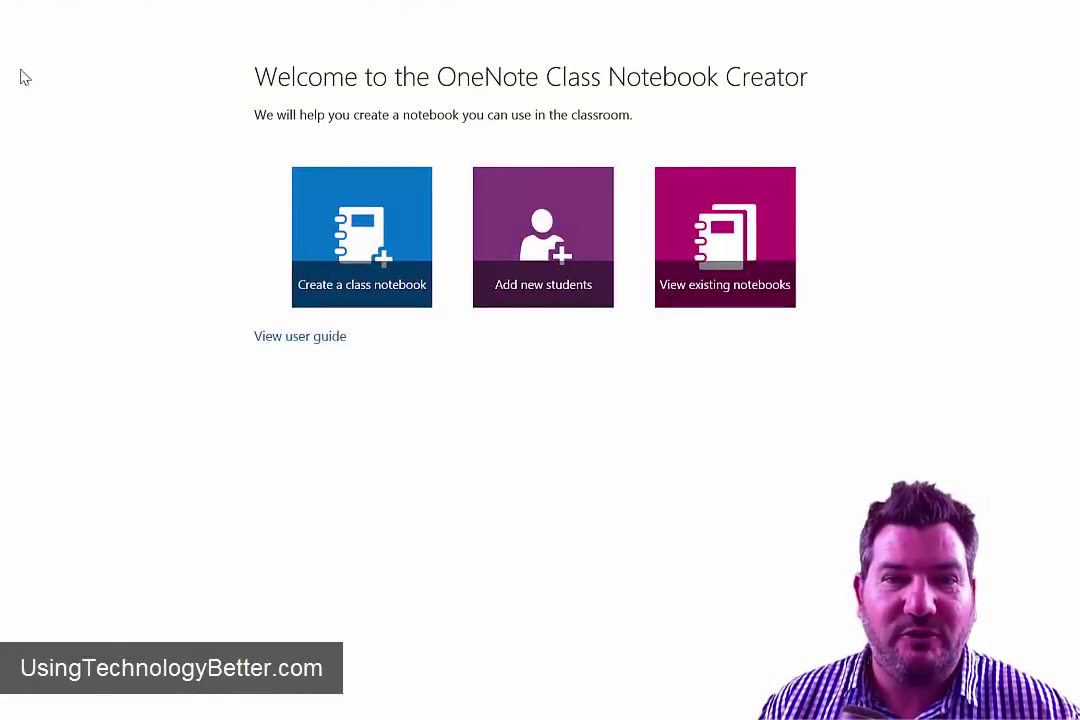
left_click(688, 196)
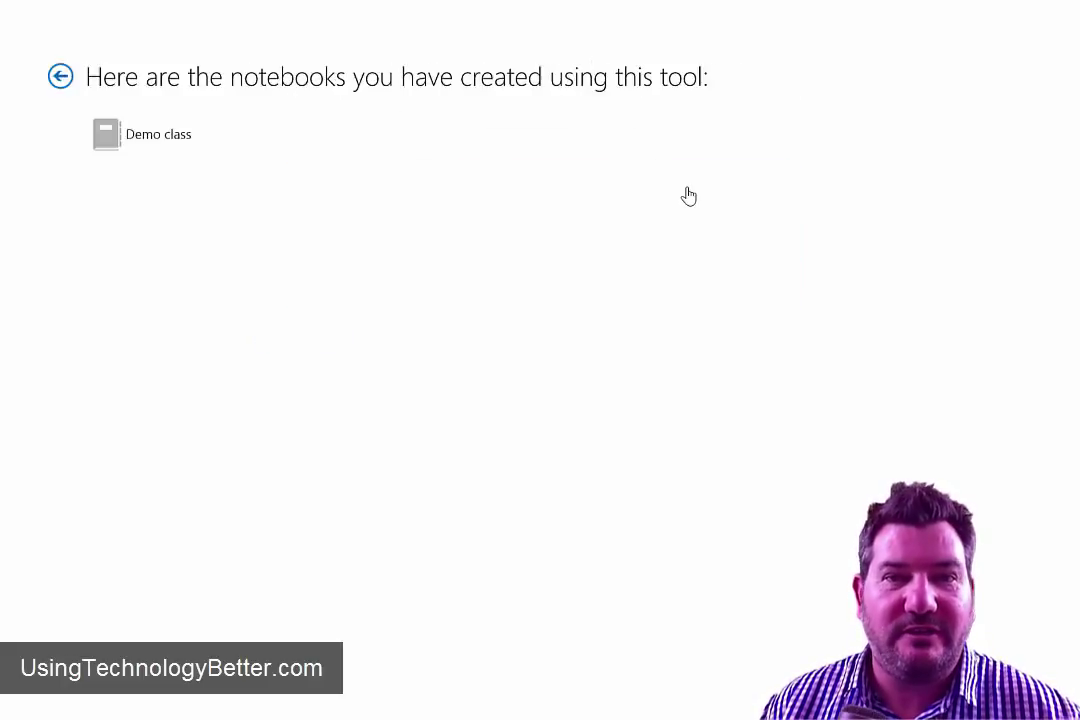